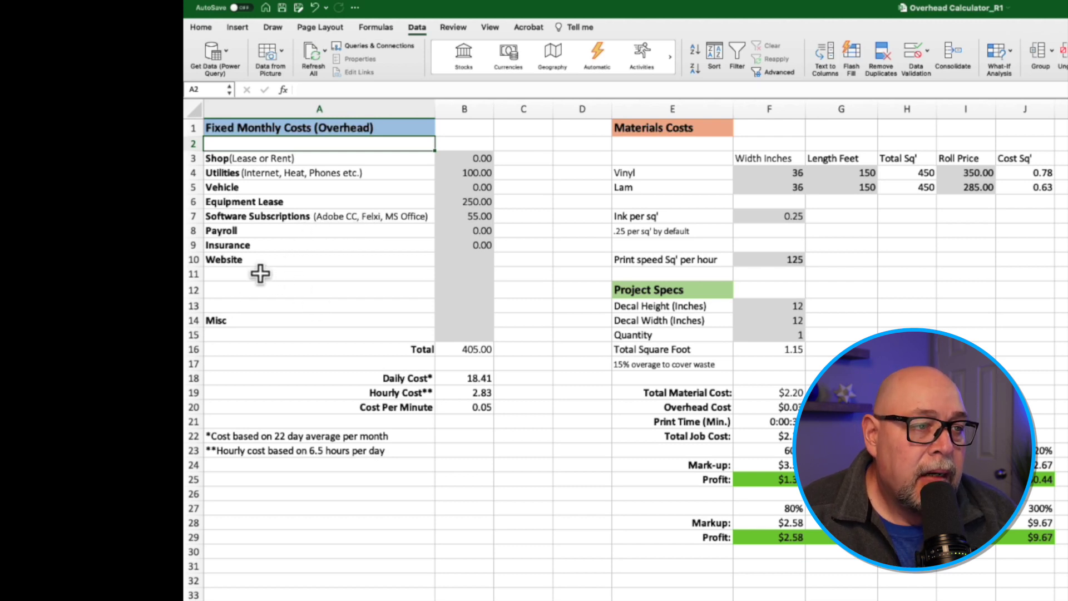
Enter 1,250 for the Shop cost and 400 for Utilities.
left_click(257, 278)
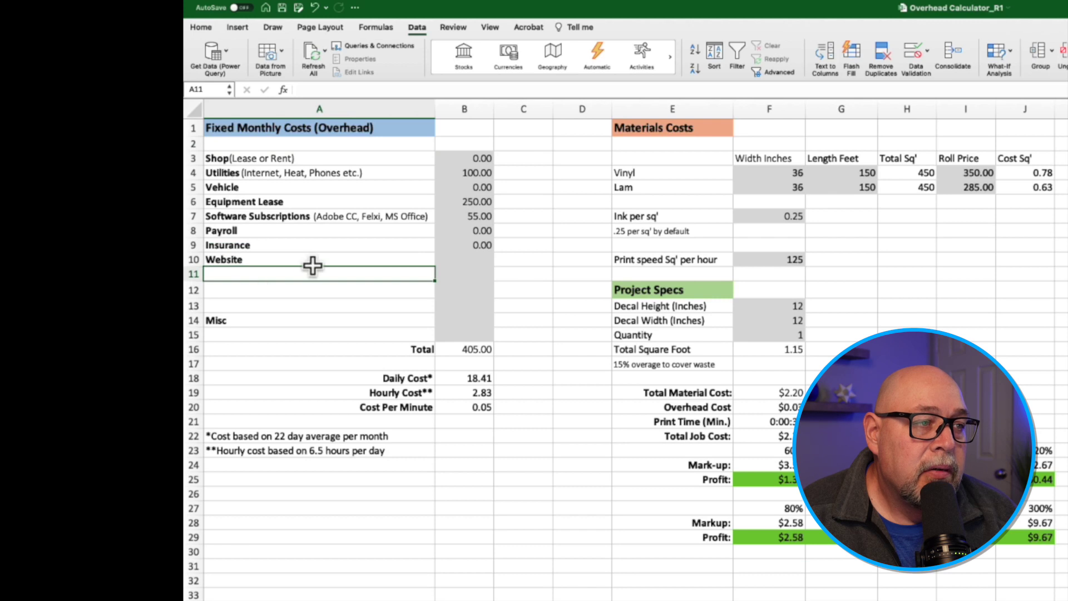
key("Right")
key("Right")
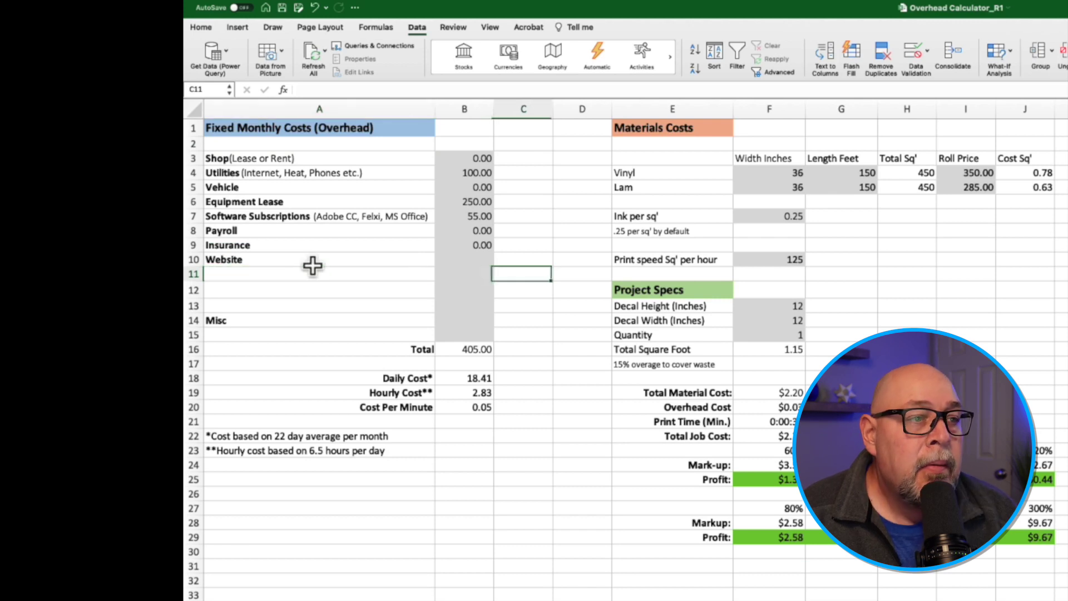
key("Up")
key("Left")
key("Up")
key("Up")
key("Up")
key("Up")
key("Up")
key("Up")
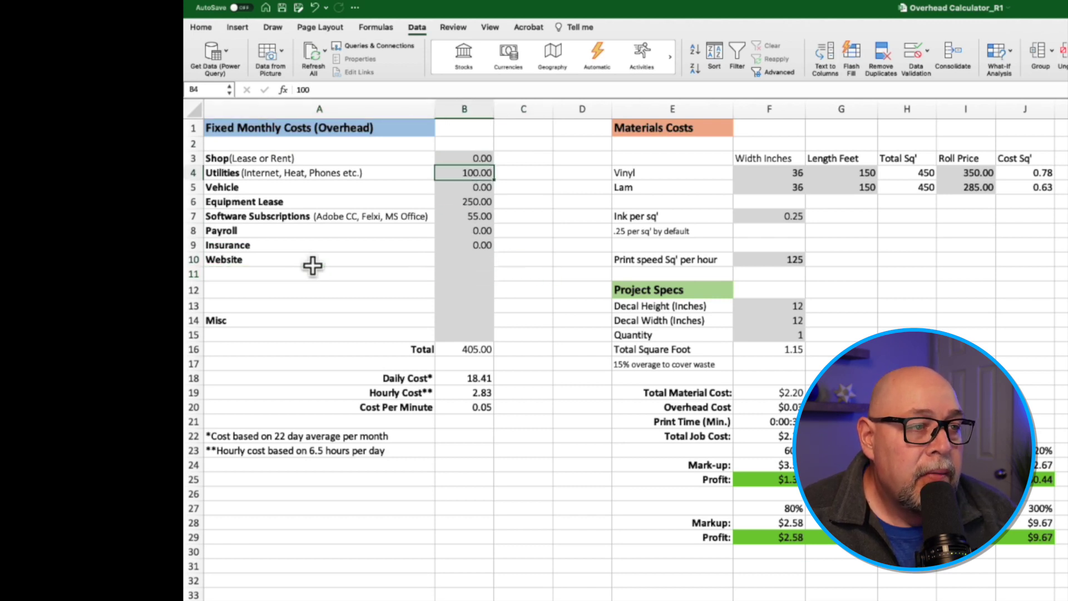
key("Up")
type("1,")
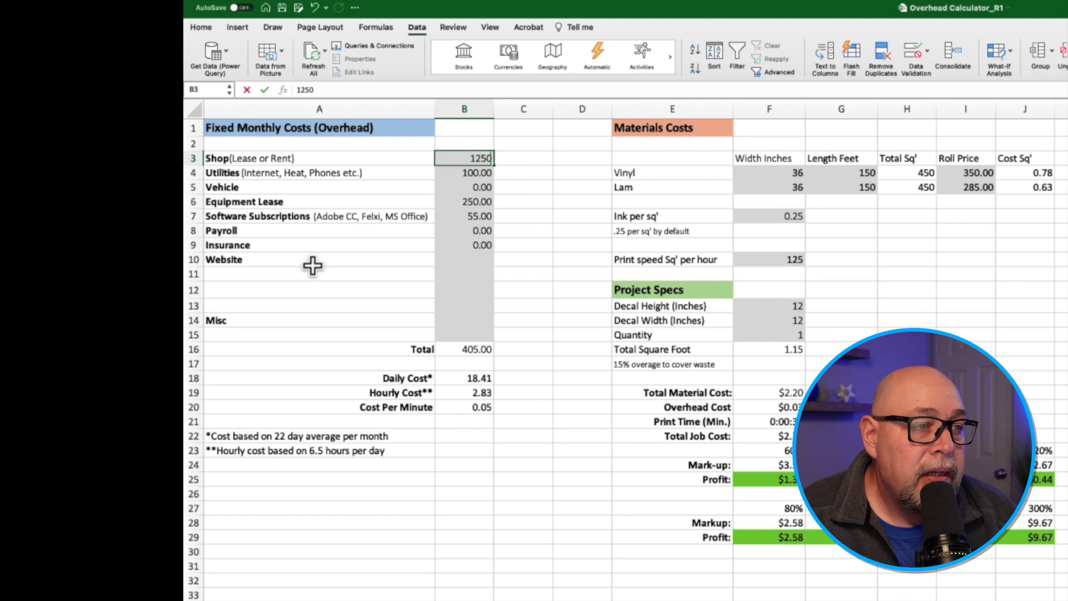
type("250")
key("Return")
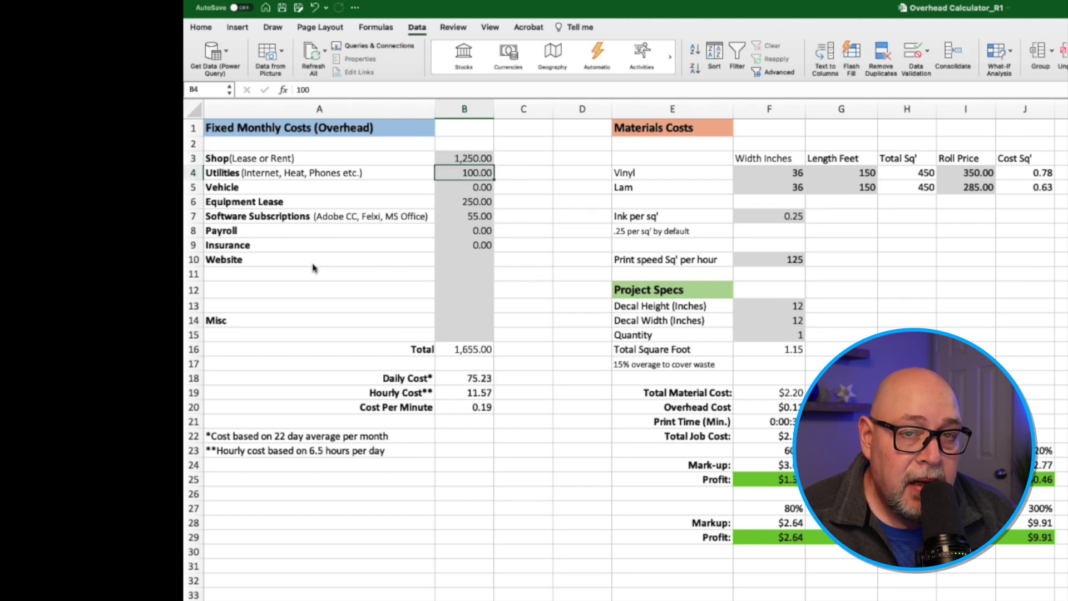
type("400")
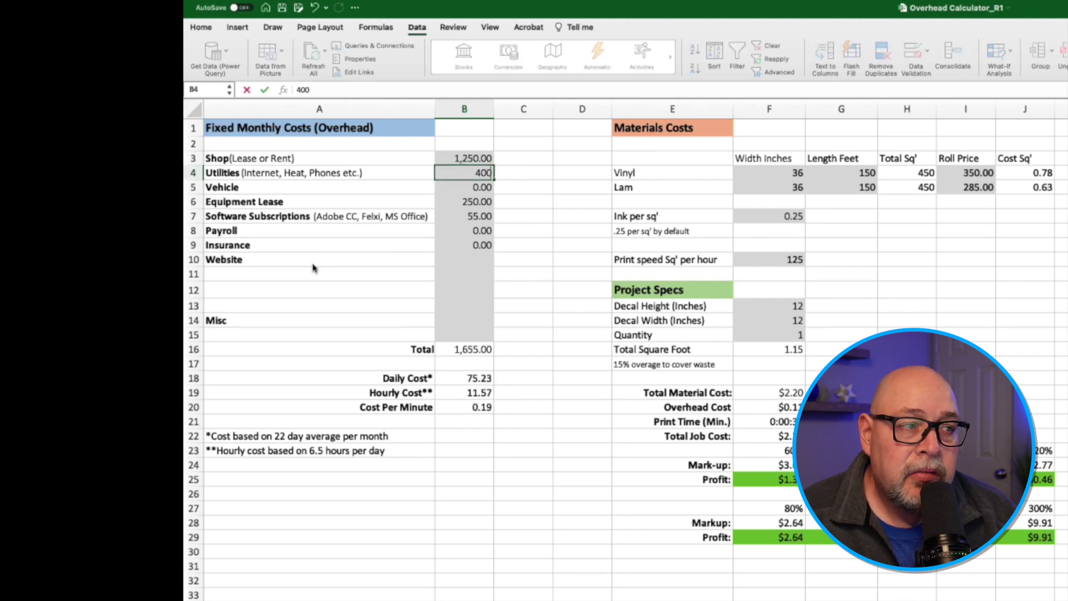
key("Return")
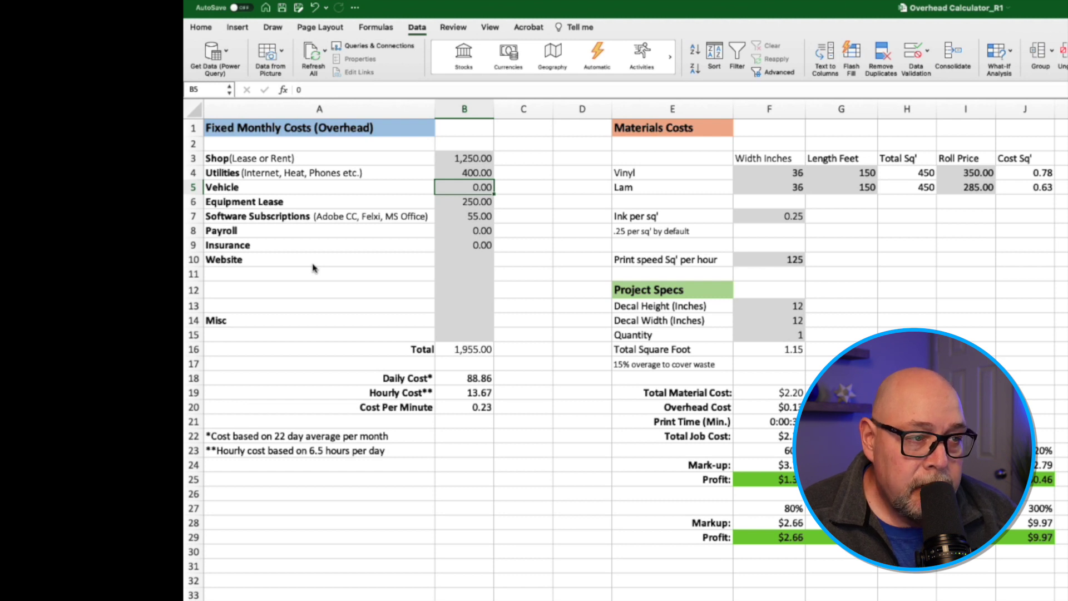
Enter 500 for Vehicle and 150 for Insurance, leaving Payroll unchanged.
type("500")
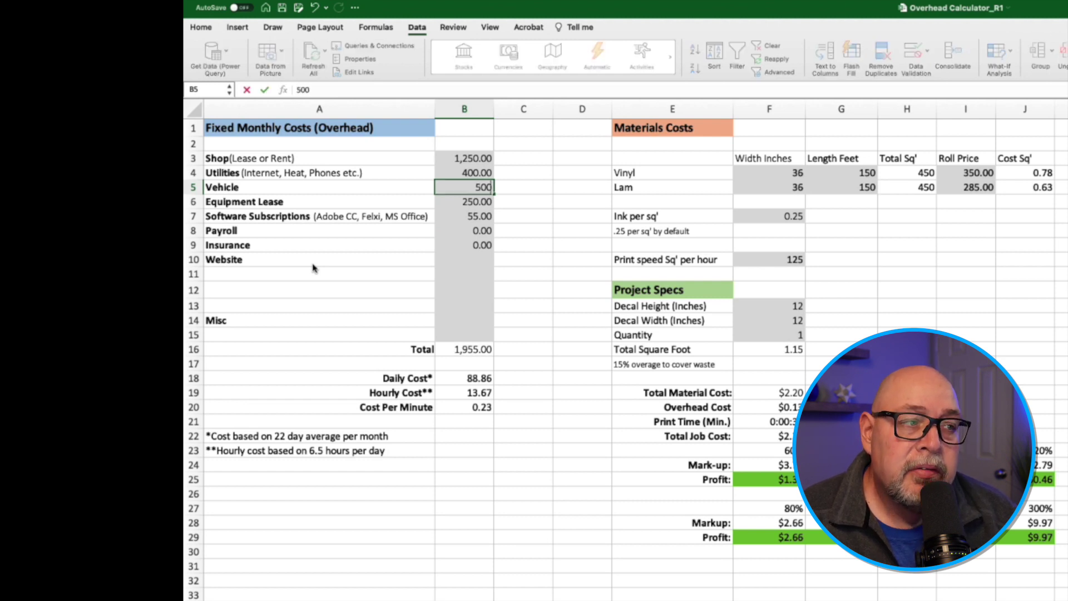
key("Return")
key("Return")
key("Return")
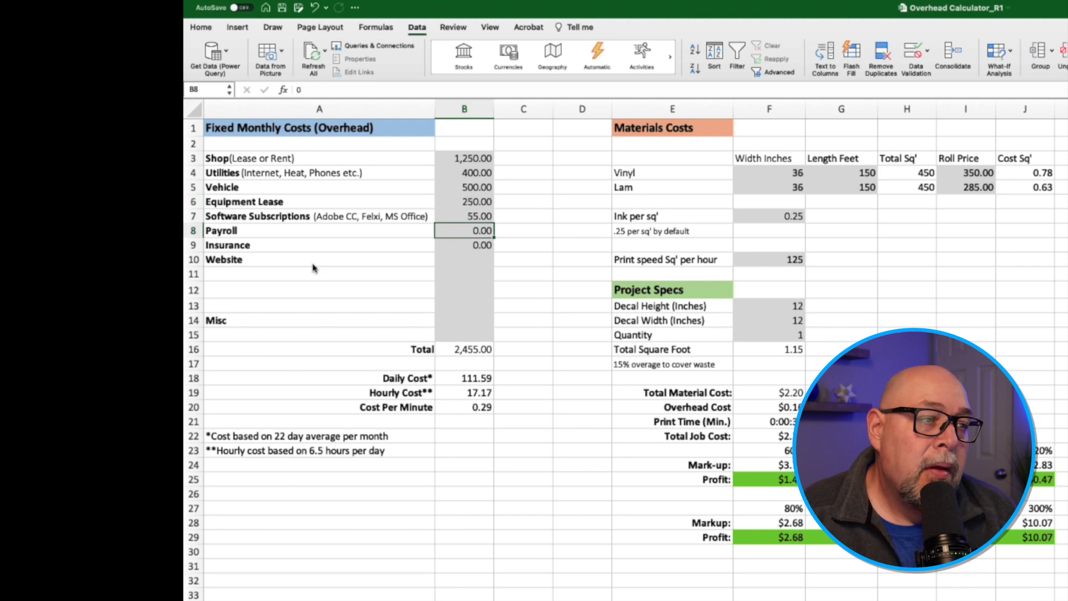
key("Return")
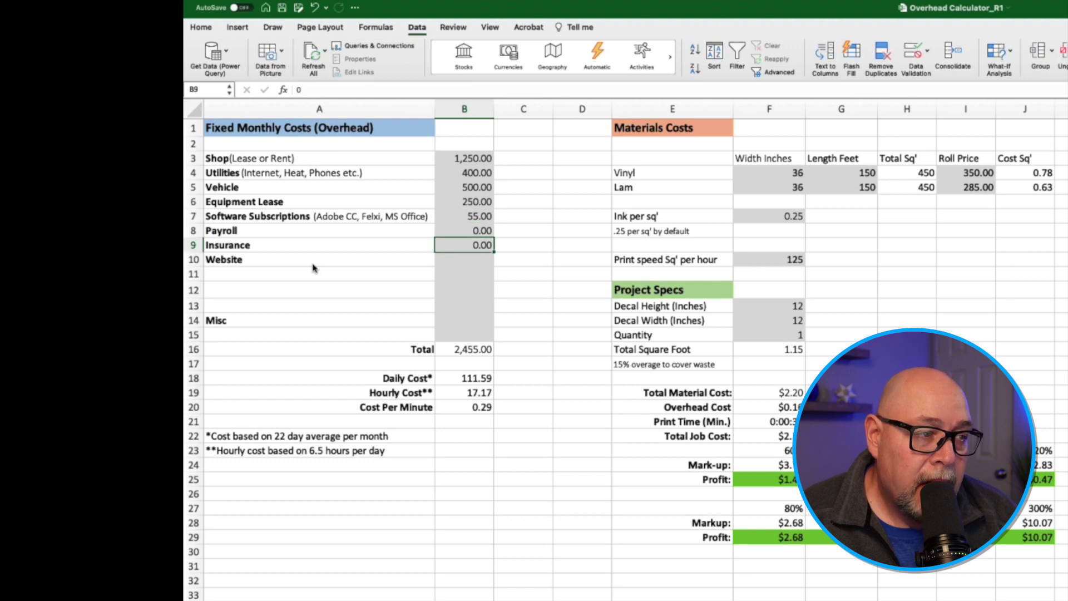
type("150")
key("Return")
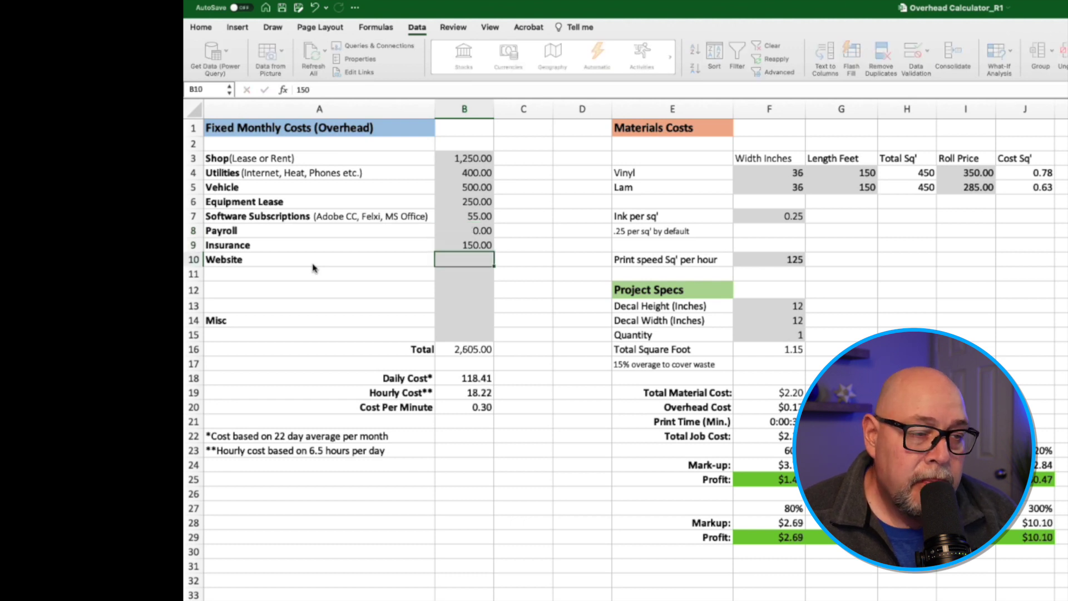
Add a Security cost of 50 in row 12 and check the hourly cost.
key("Down")
key("Down")
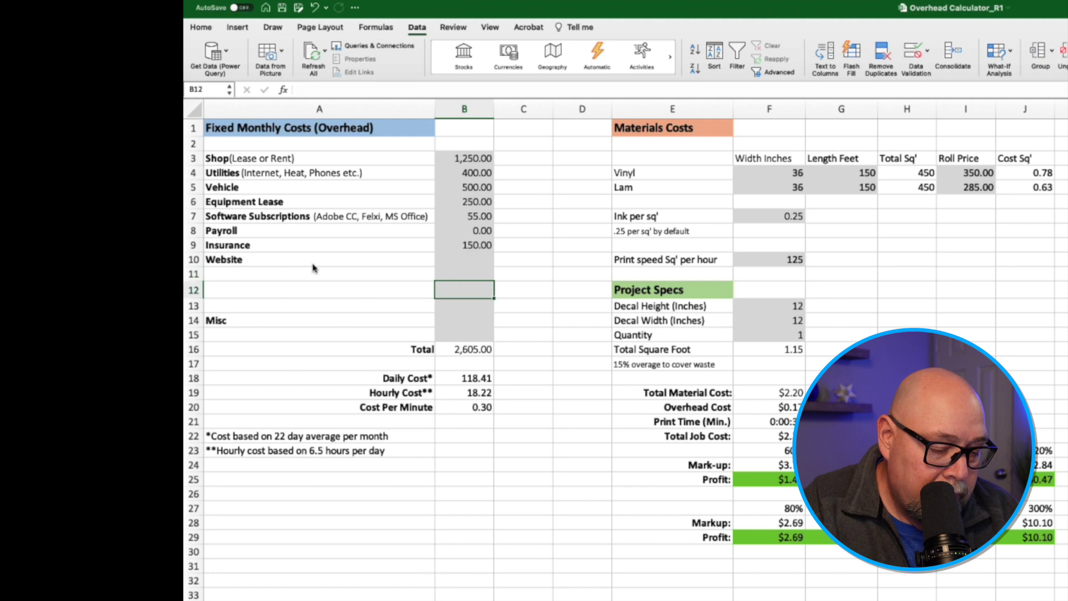
key("Left")
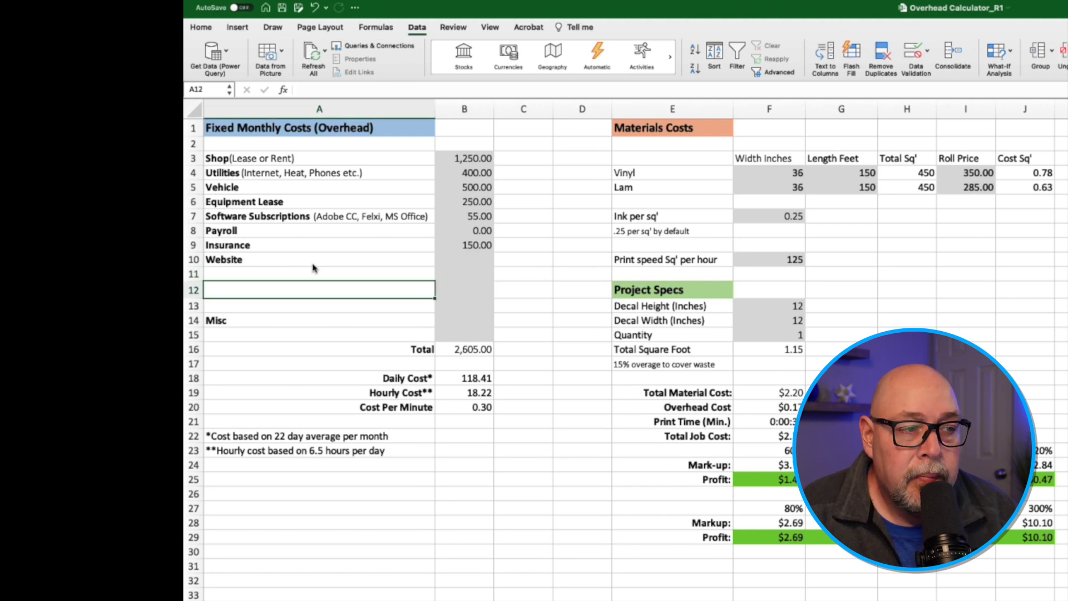
type("Security")
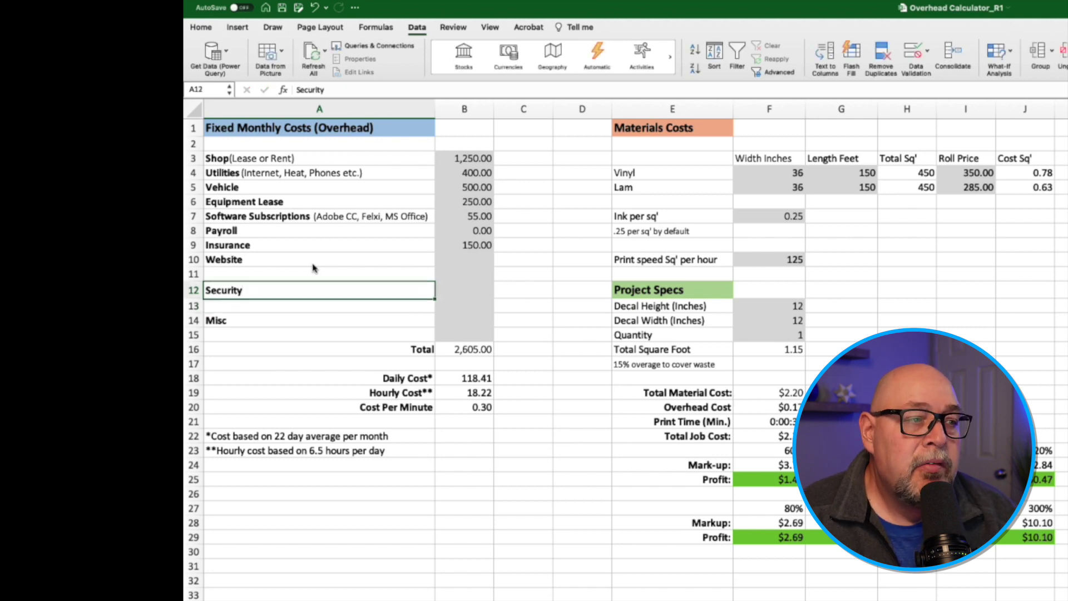
key("Tab")
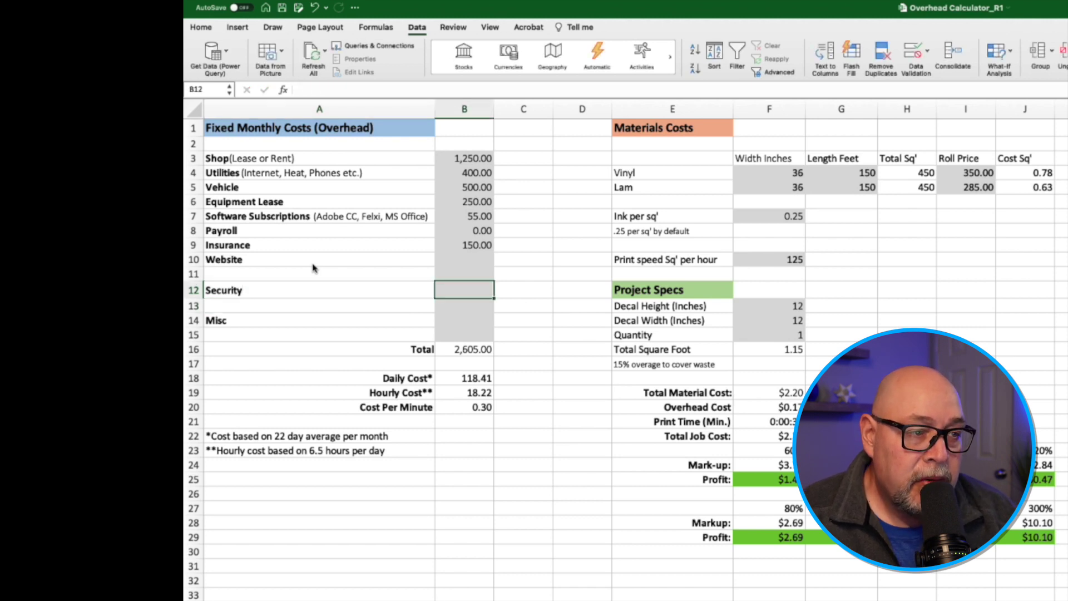
type("50")
key("Return")
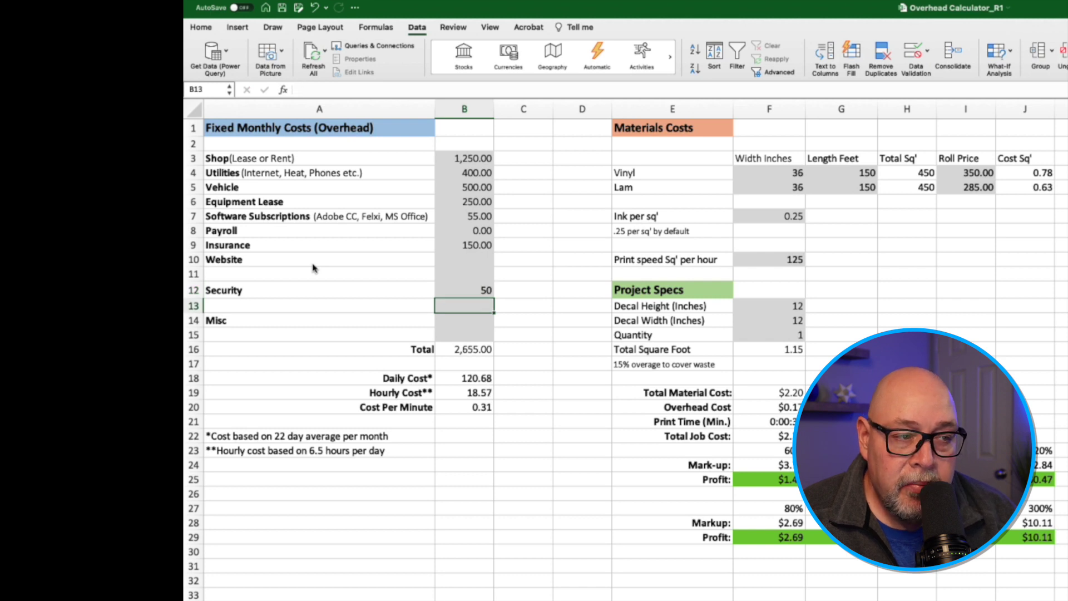
key("Up")
key("Up")
key("Up")
key("Down")
key("Down")
key("Down")
key("Down")
key("Down")
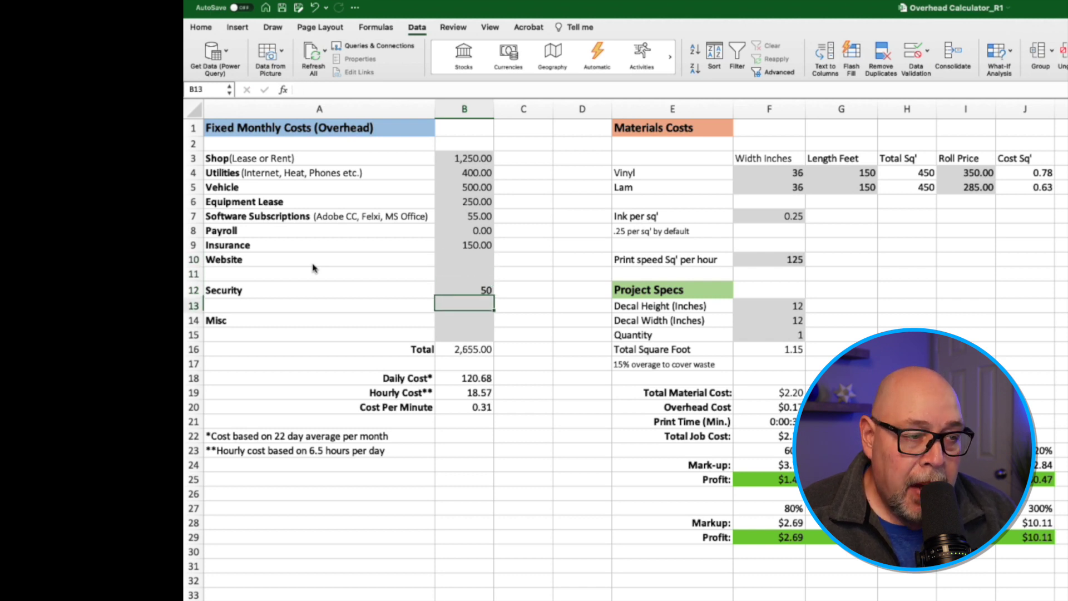
key("Up")
key("Up")
key("Up")
key("Up")
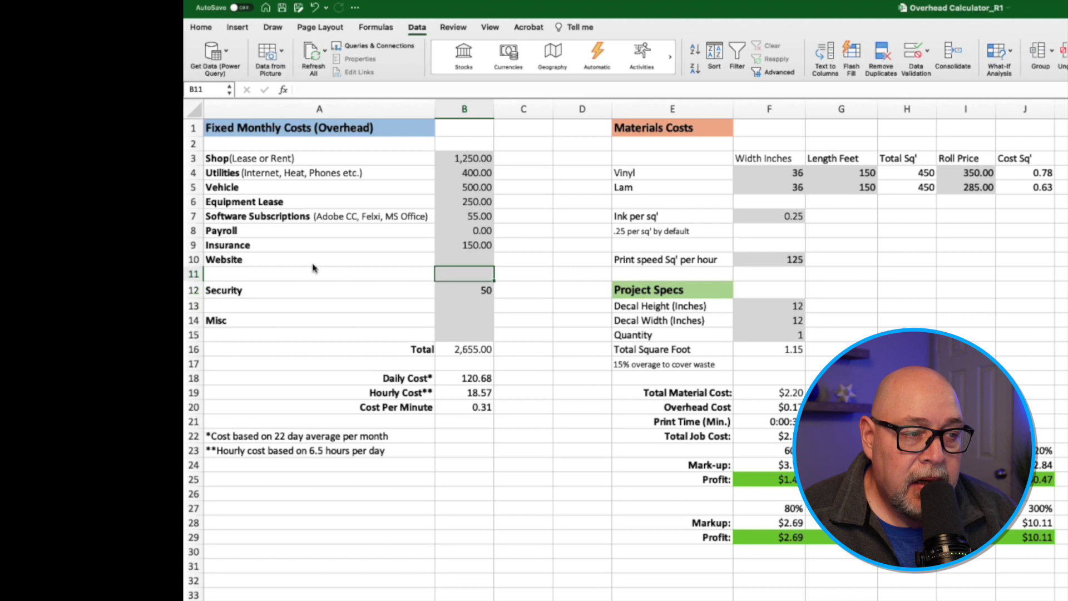
key("Down")
key("Down")
key("Down")
key("Down")
key("Down")
key("Down")
key("Down")
key("Down")
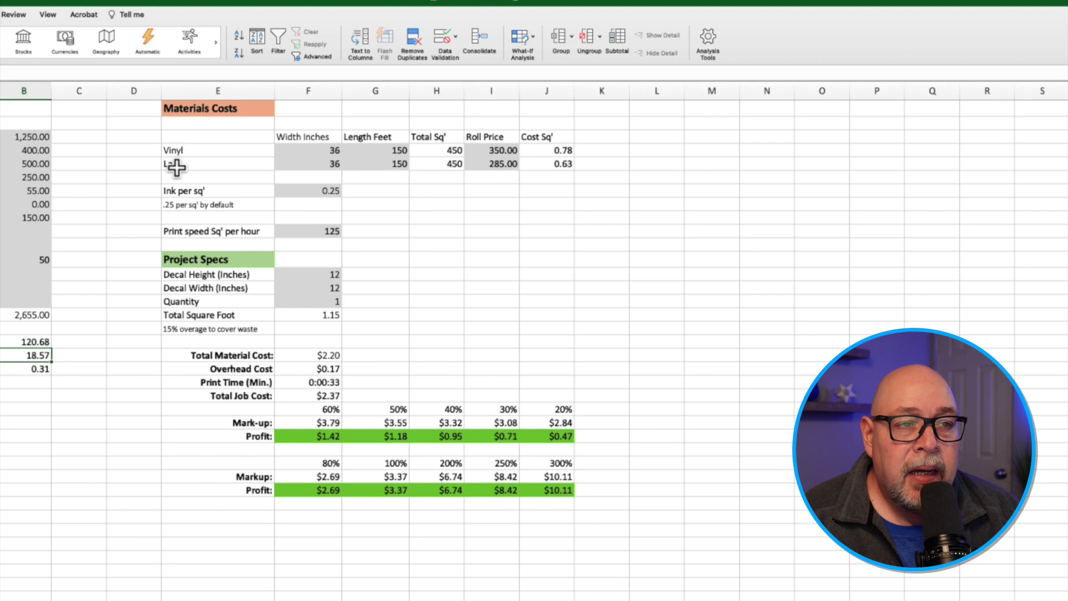
Set the vinyl roll width to 54 and keep its length at 150.
left_click(333, 151)
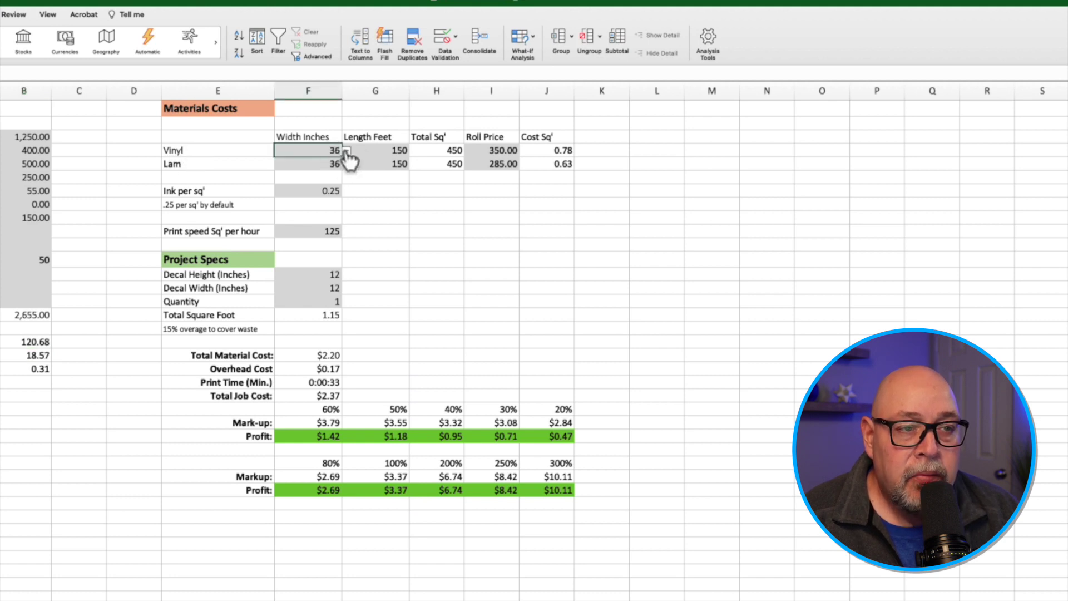
left_click(359, 152)
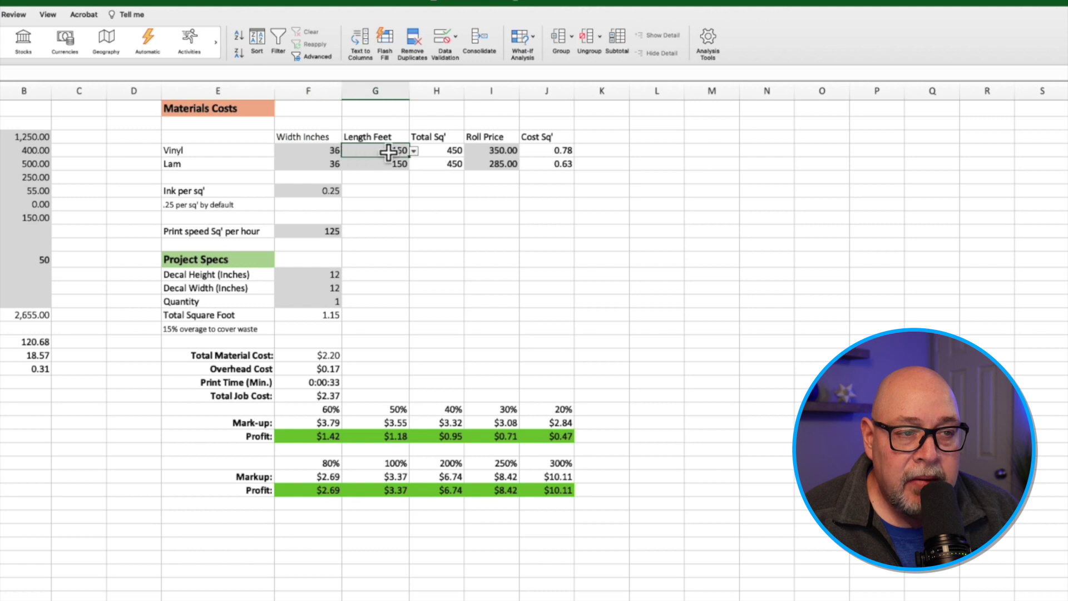
left_click(331, 154)
left_click(345, 151)
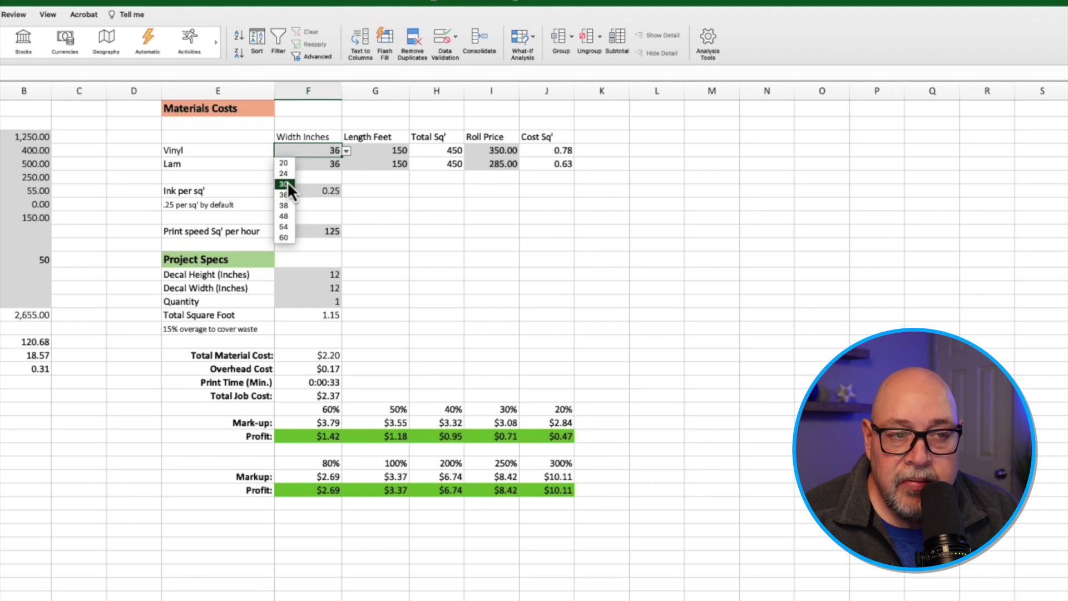
left_click(283, 226)
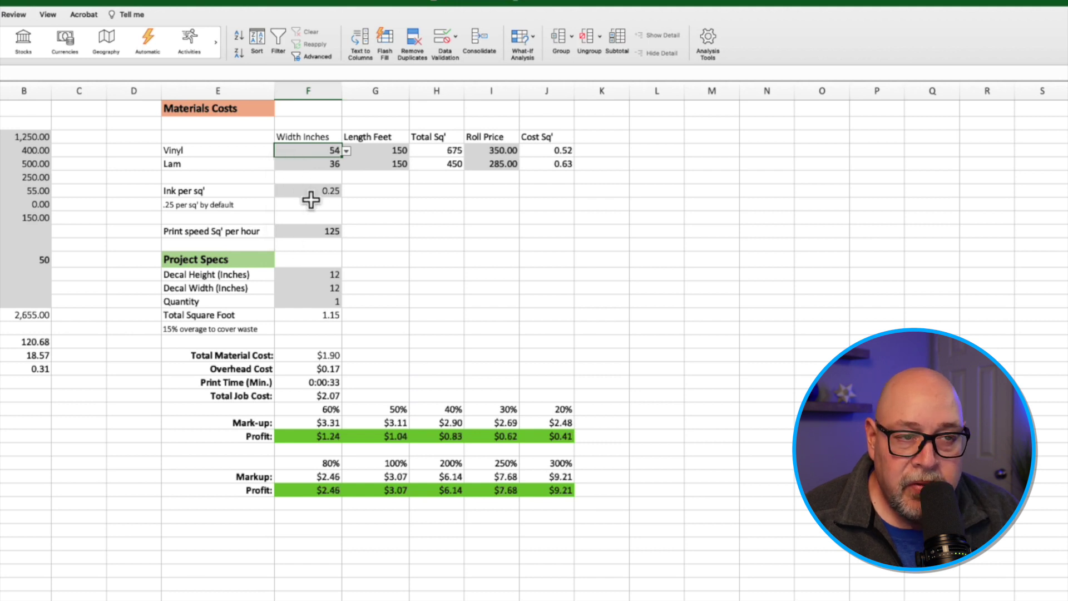
left_click(387, 153)
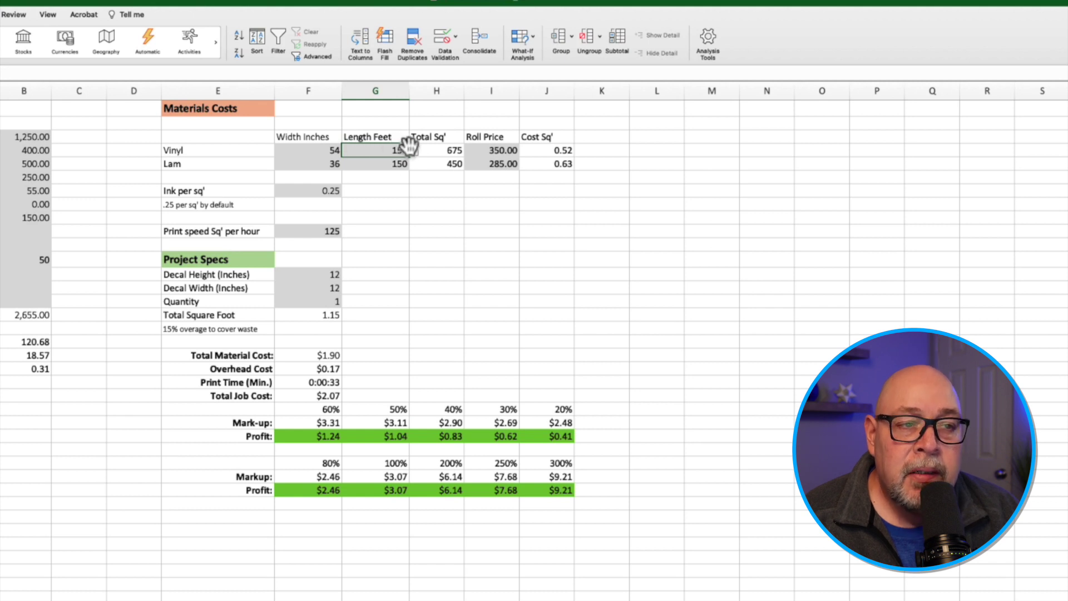
left_click(414, 151)
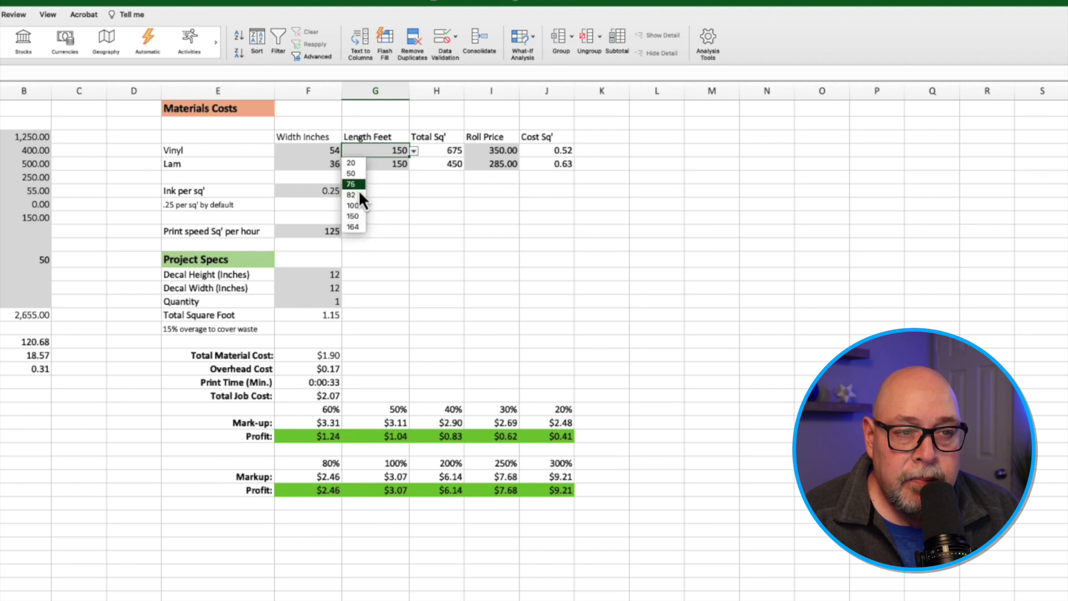
left_click(414, 153)
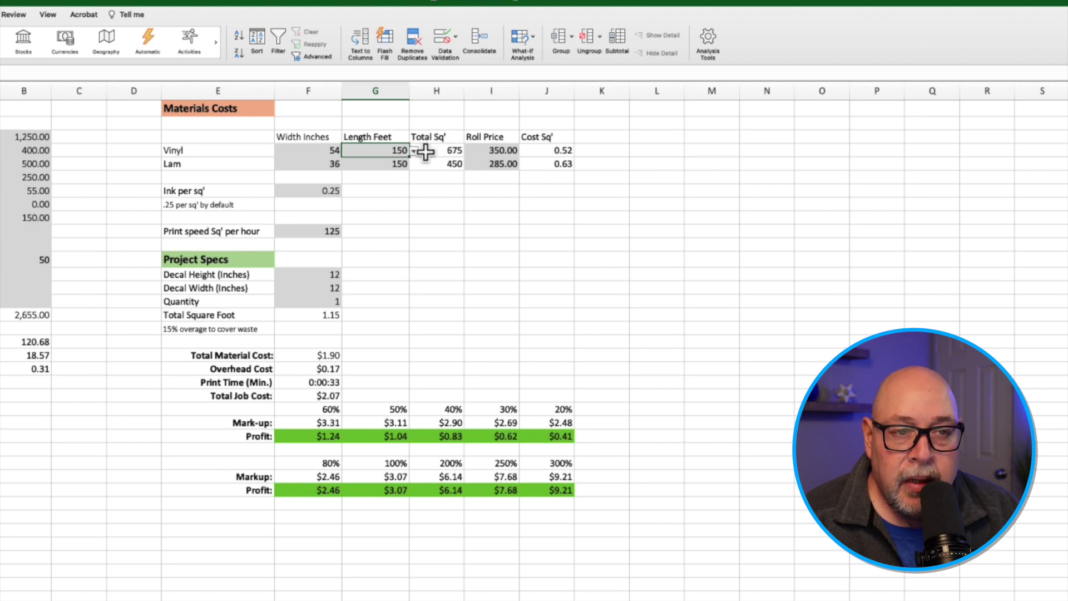
left_click(493, 150)
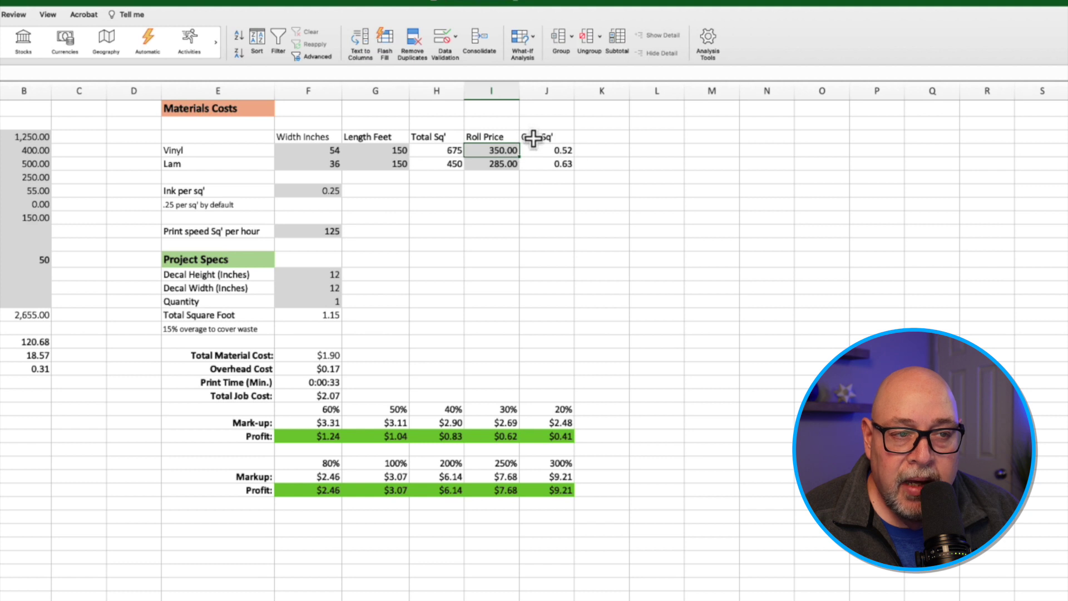
Pick 54 as the laminate roll width from the F5 dropdown list.
left_click(333, 164)
key("Delete")
left_click(348, 165)
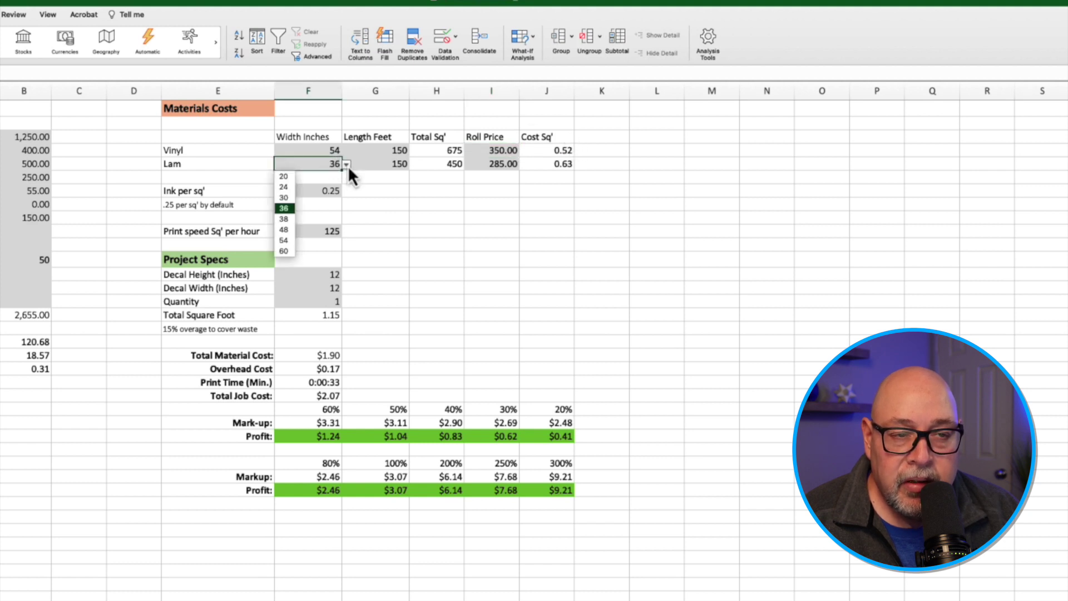
left_click(284, 240)
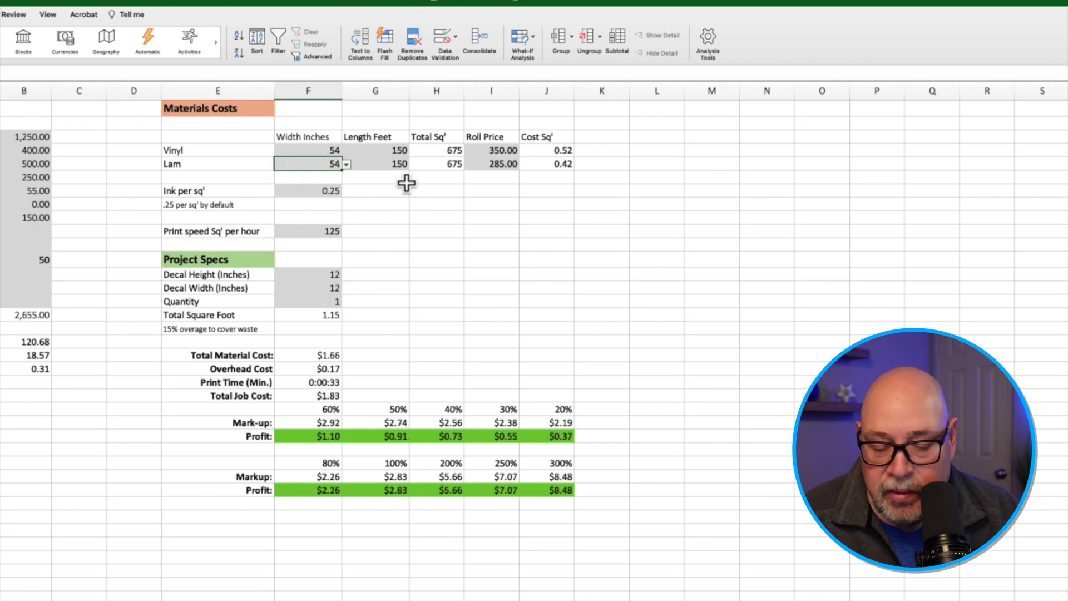
left_click(502, 149)
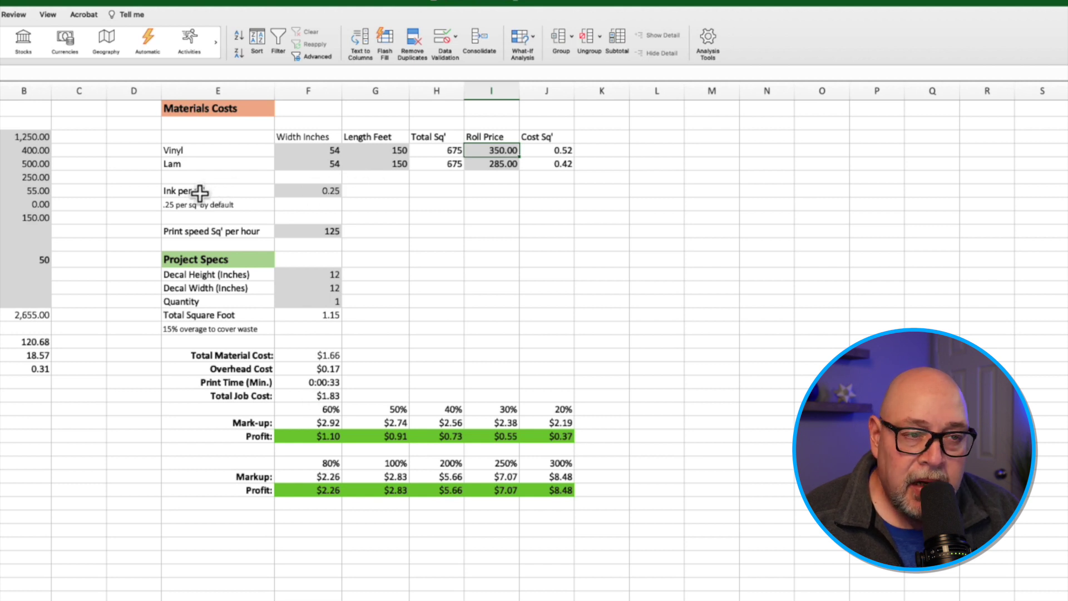
Enter 0.15 as the ink cost per square foot in F7.
left_click(332, 191)
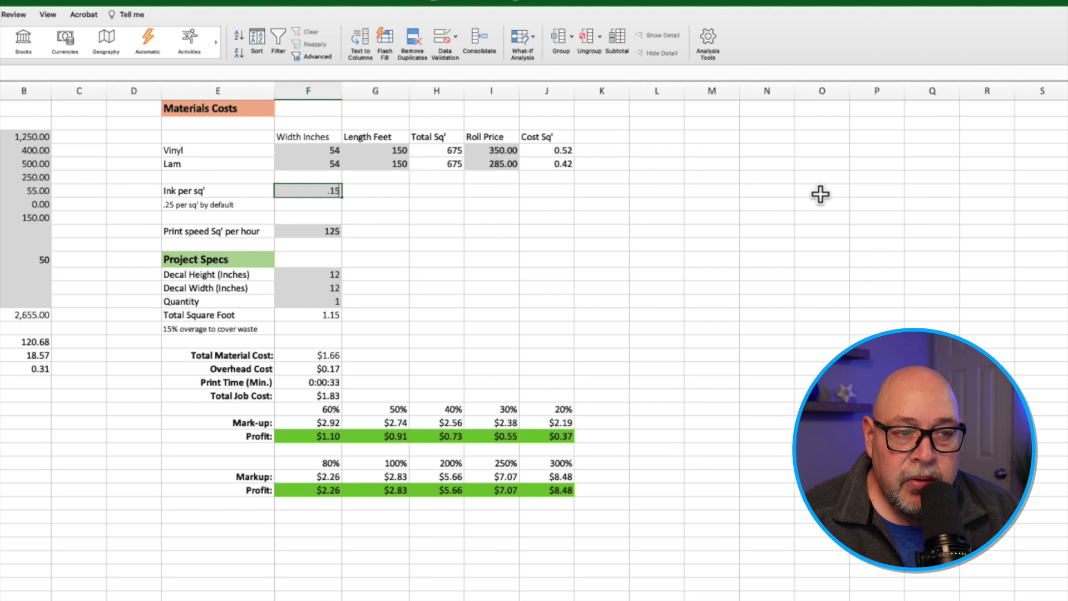
key("Return")
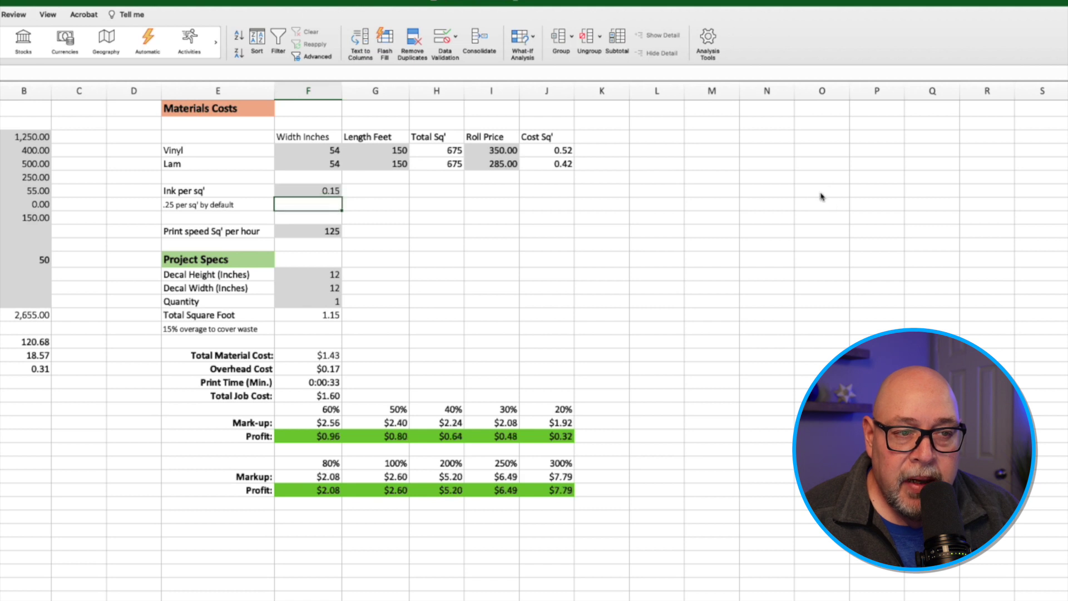
left_click(326, 233)
Enter 200 square feet per hour as the print speed and confirm it in the dropdown.
left_click(346, 232)
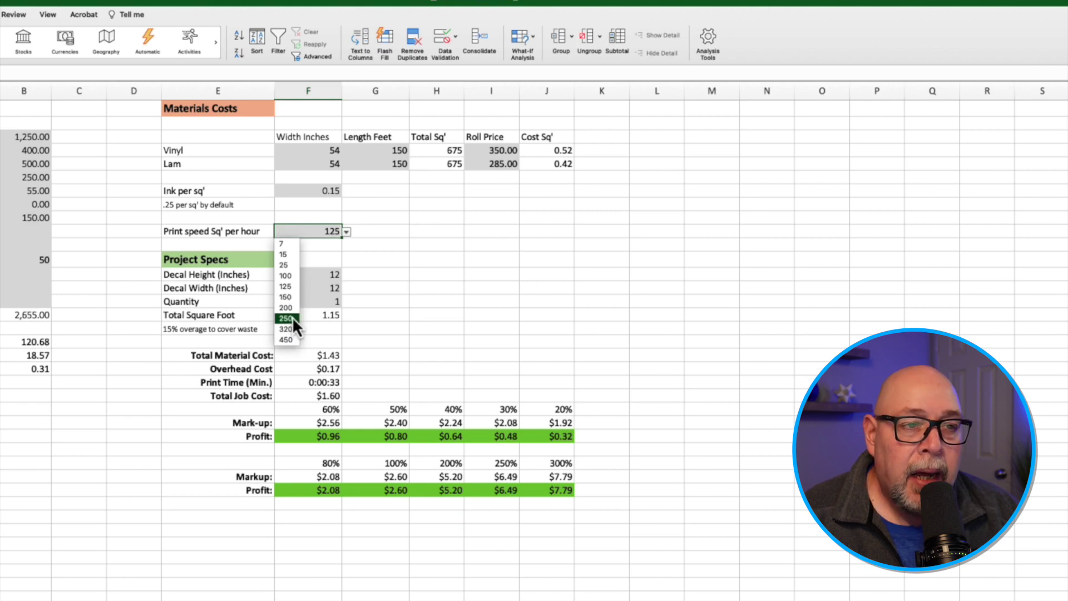
left_click(334, 230)
type("200")
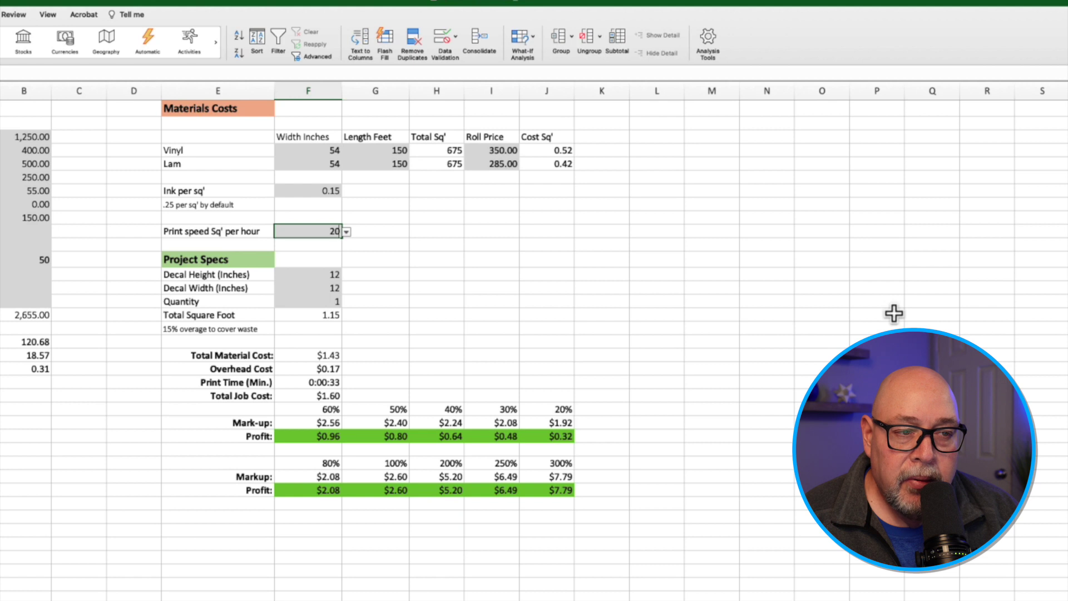
key("Return")
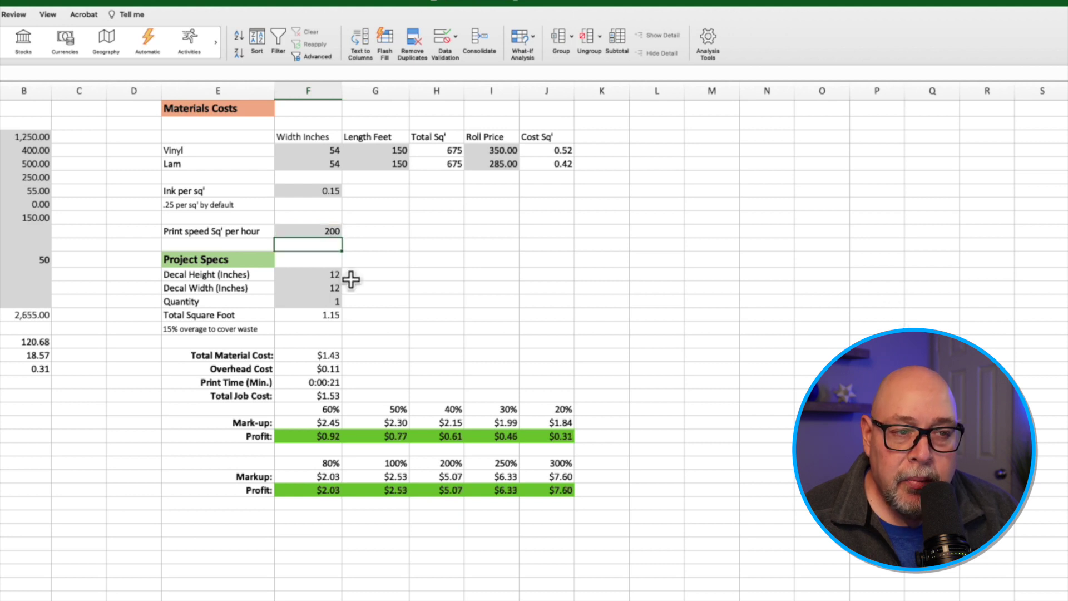
left_click(329, 231)
left_click(346, 232)
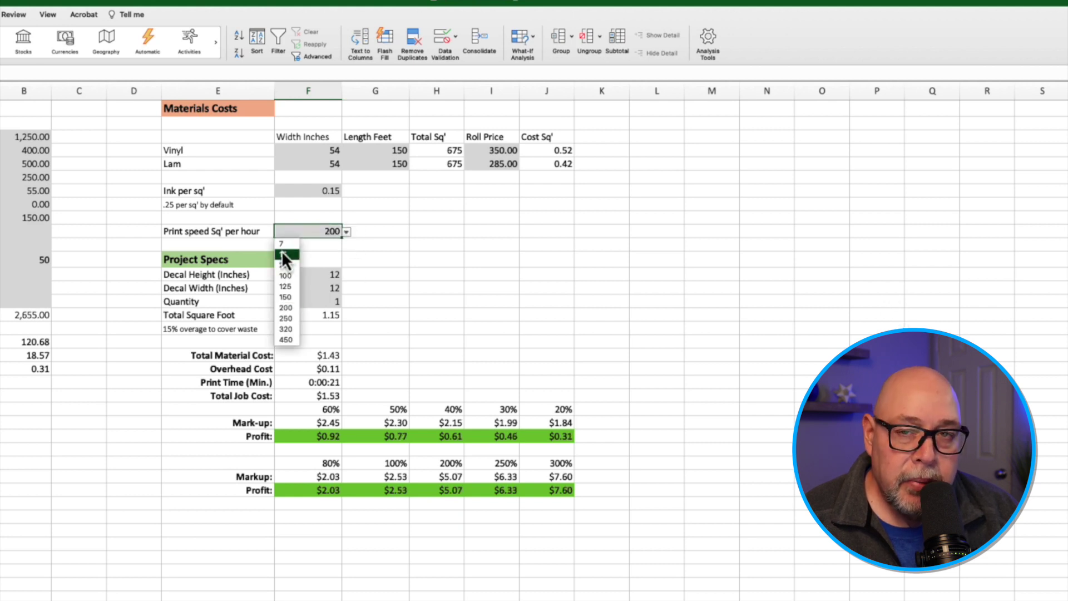
left_click(333, 232)
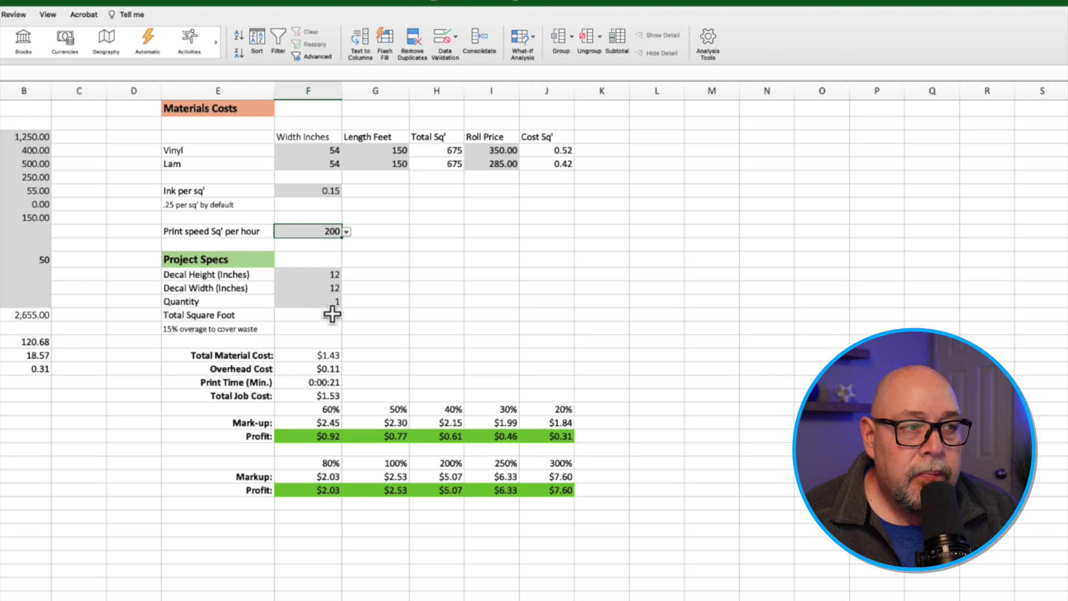
left_click(319, 369)
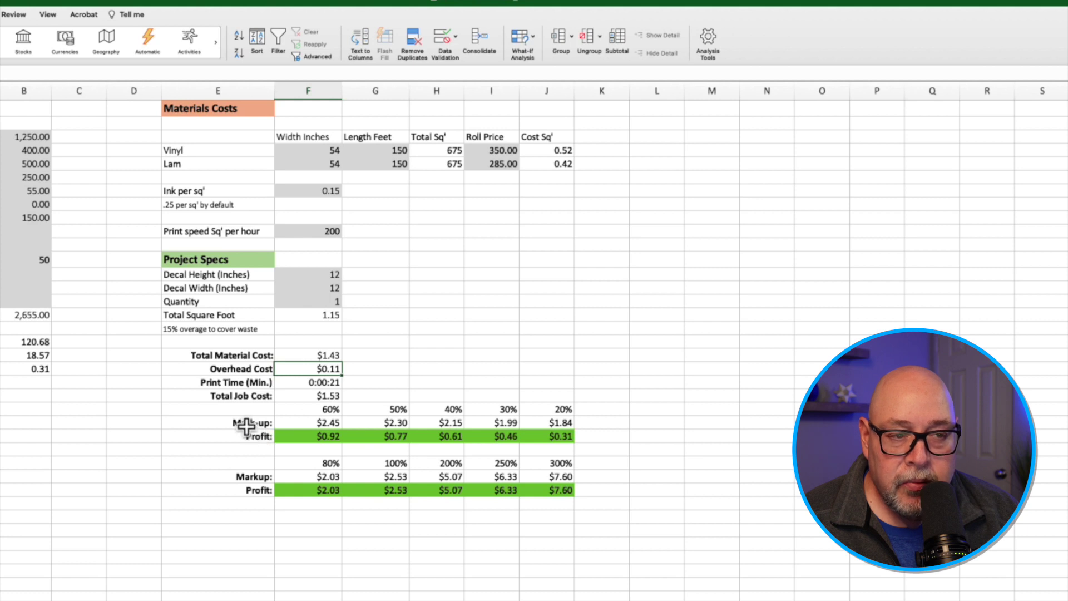
left_click(292, 396)
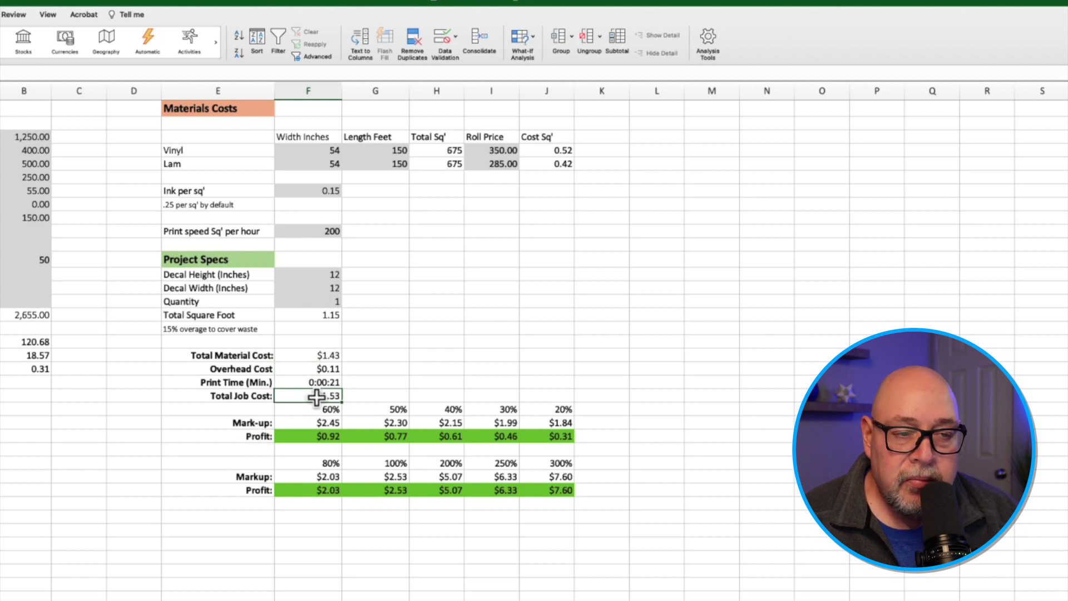
left_click(328, 276)
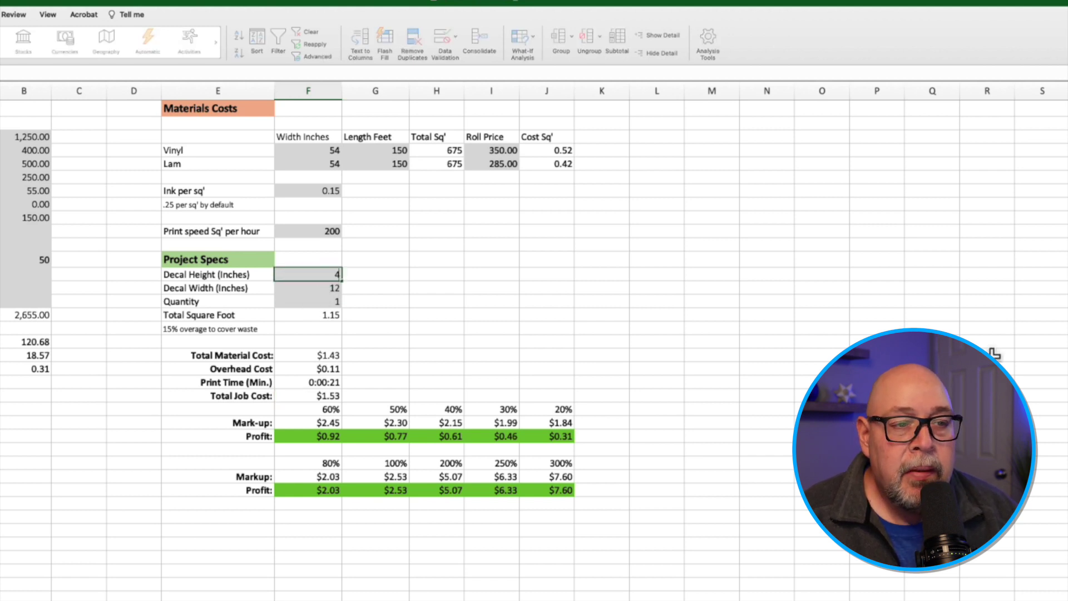
Enter decal height 4, width 6 and quantity 50 in the project specs.
key("Return")
type("6")
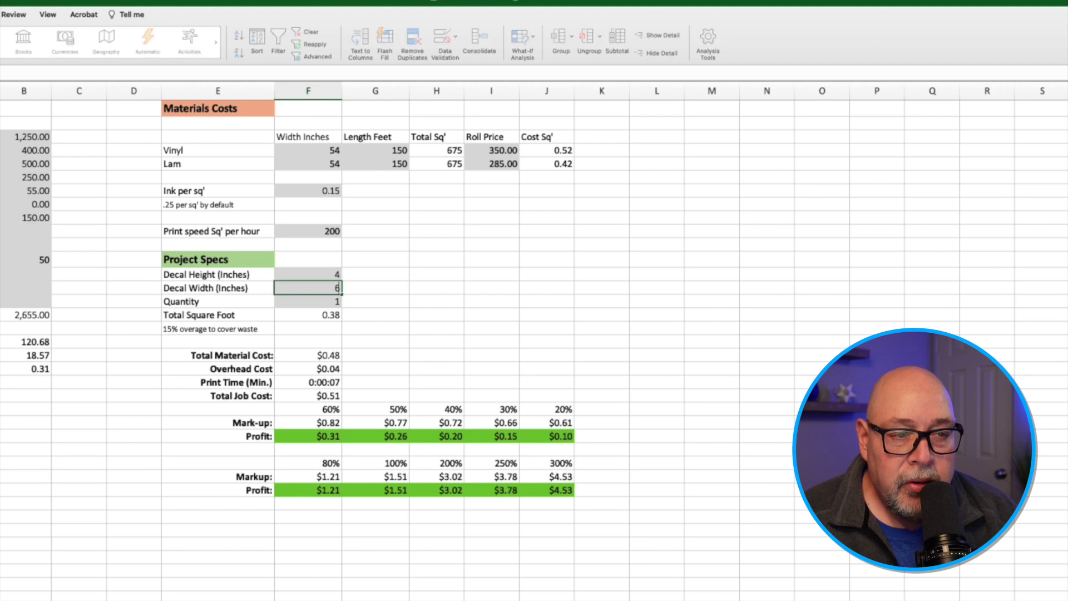
key("Return")
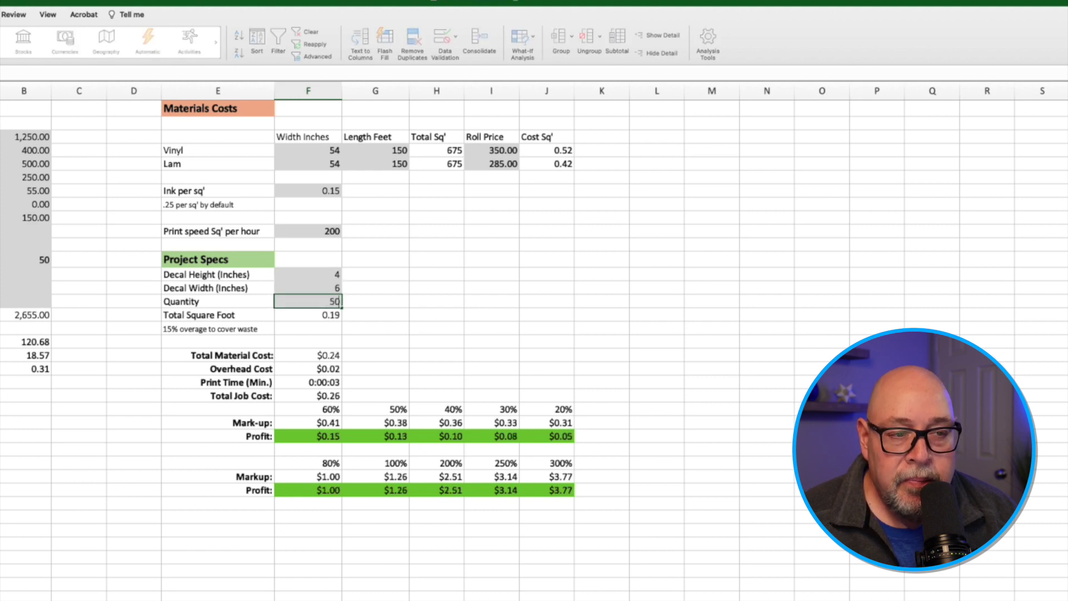
key("Return")
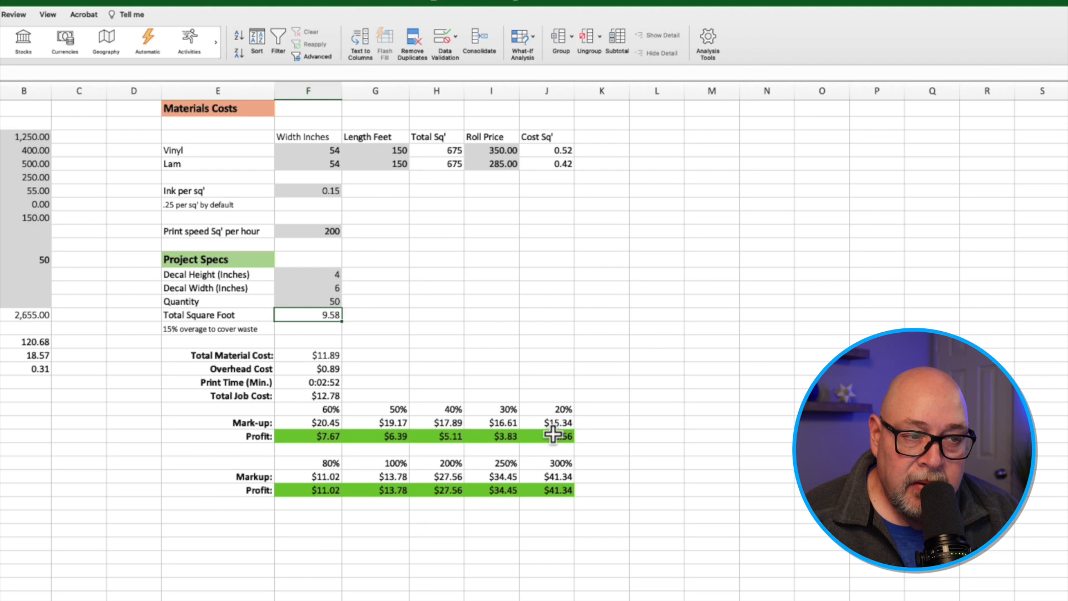
Enter decal height 96, width 48 and quantity 1 in the project specs.
left_click(332, 274)
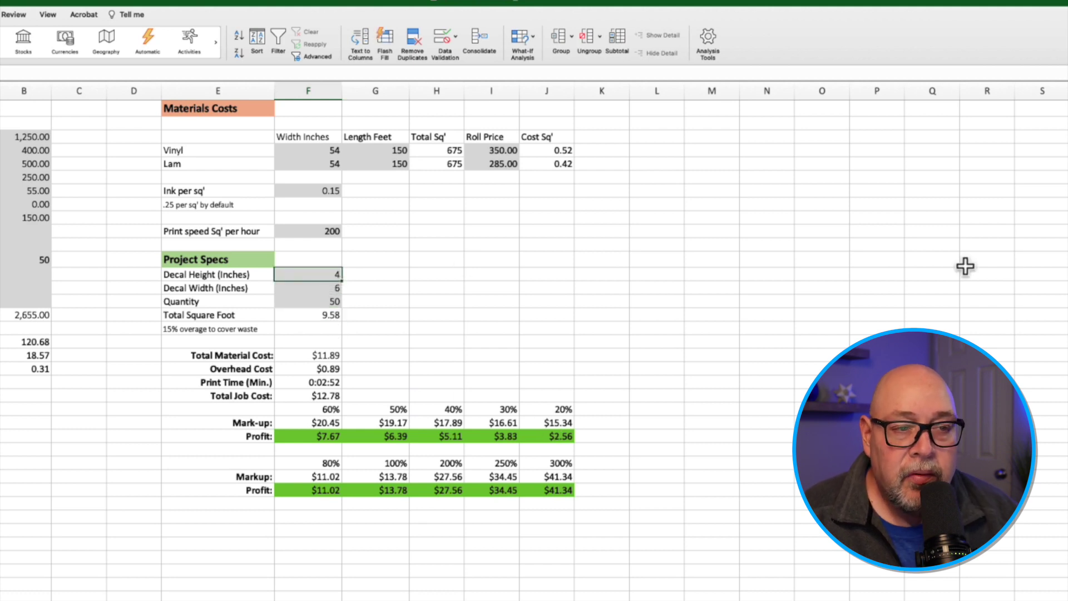
type("96")
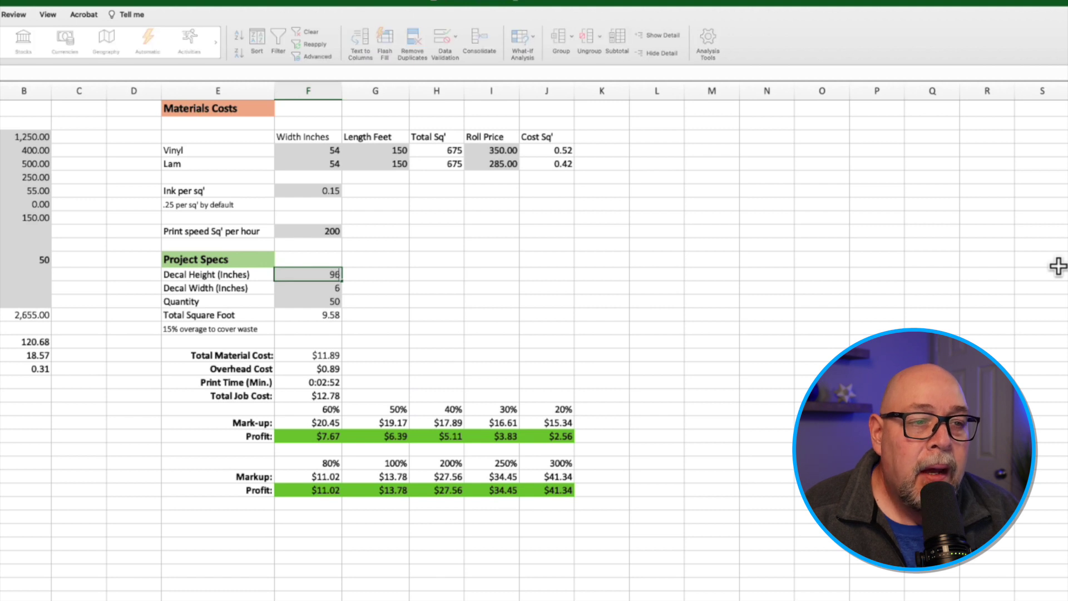
key("Return")
type("48")
key("Return")
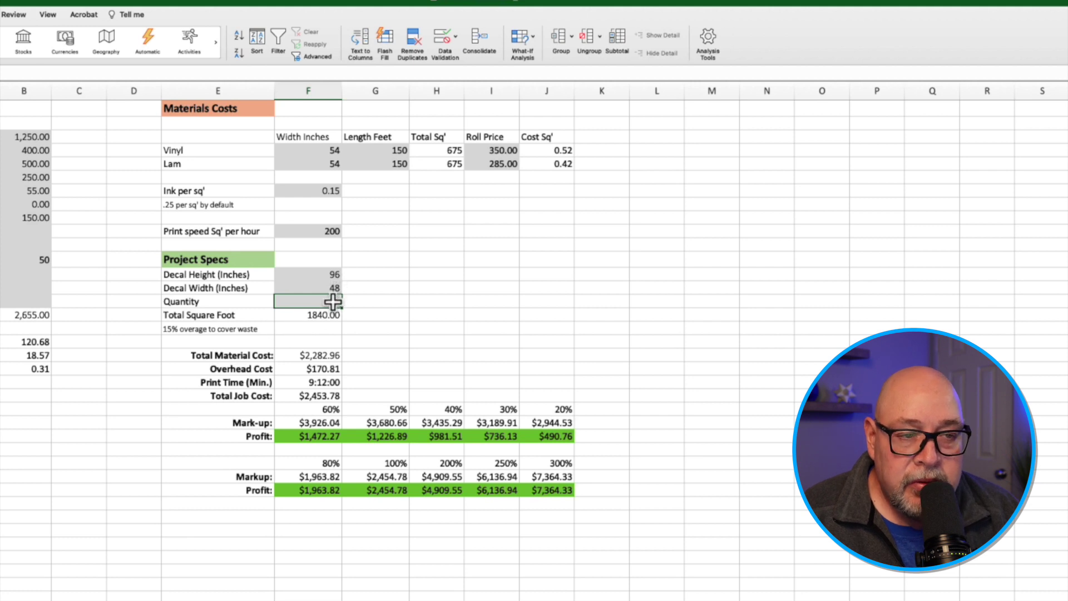
type("1")
key("Return")
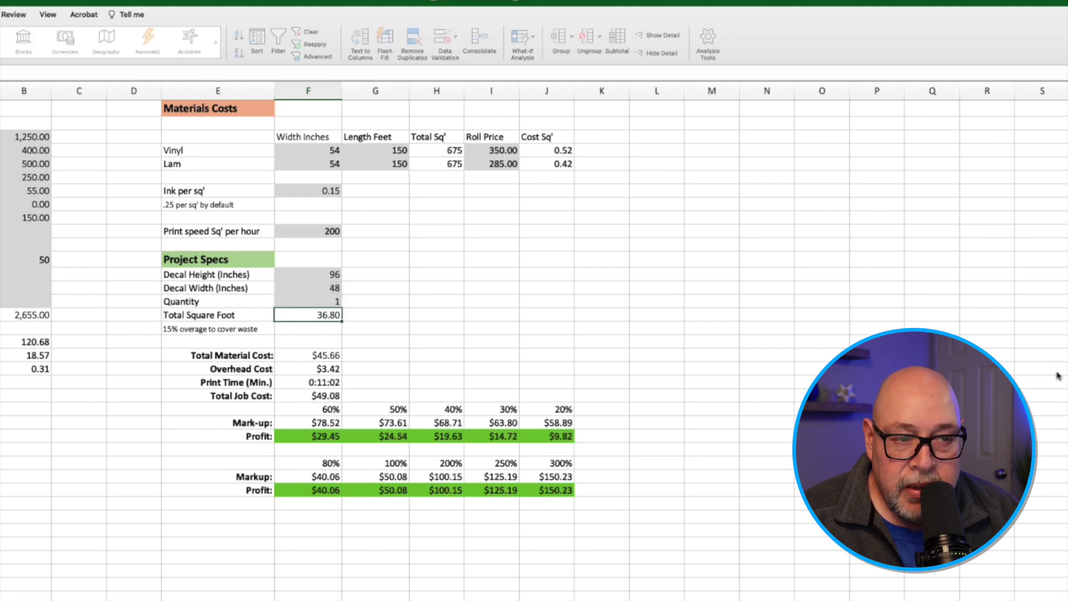